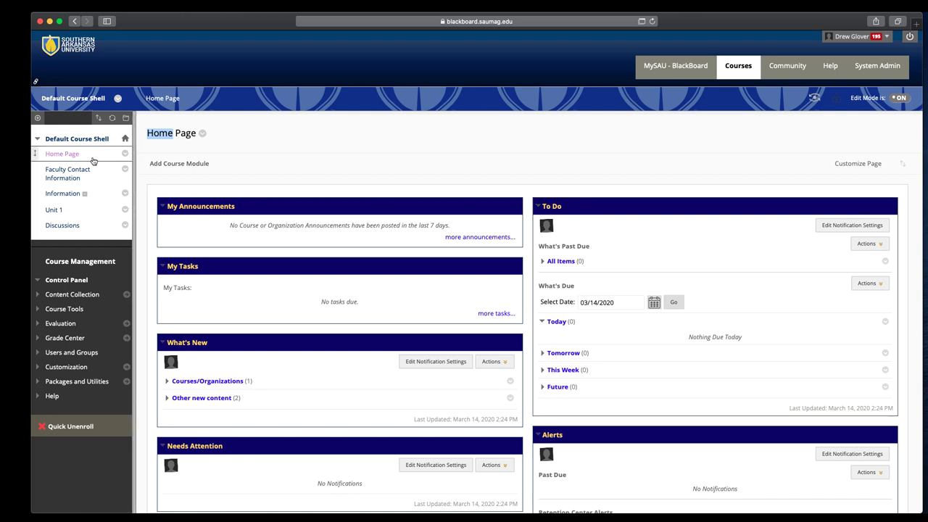
- Add a course menu tool link named "Blackboard Collaborate" with type Blackboard Collaborate Ultra, available to users
{"action": "left_click", "coordinate": [37, 118]}
{"action": "left_click", "coordinate": [50, 133]}
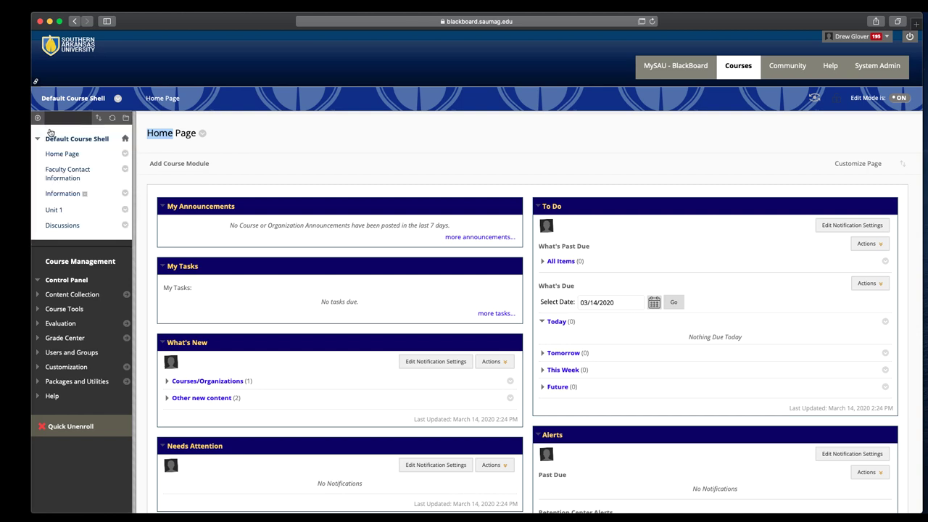
{"action": "left_click", "coordinate": [38, 118]}
{"action": "left_click", "coordinate": [58, 174]}
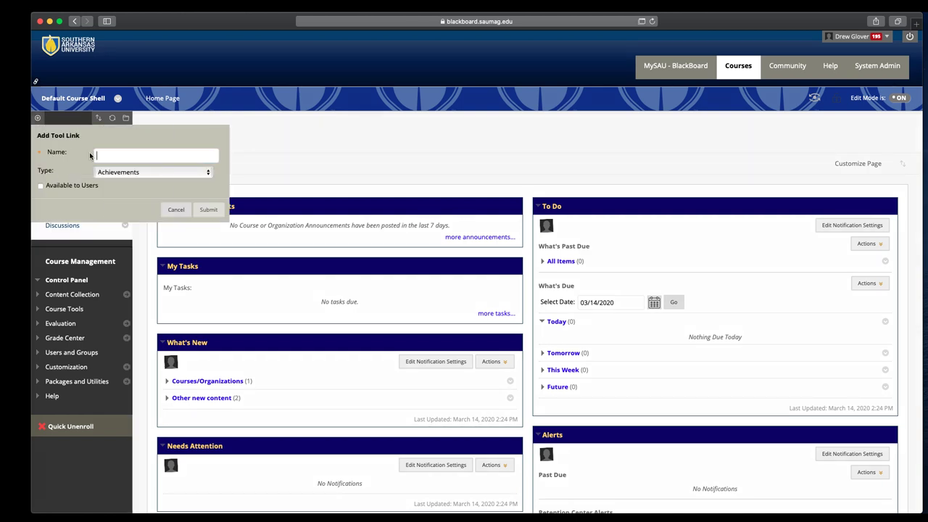
{"action": "type", "text": "Blackboard Collaborate"}
{"action": "left_click", "coordinate": [122, 155]}
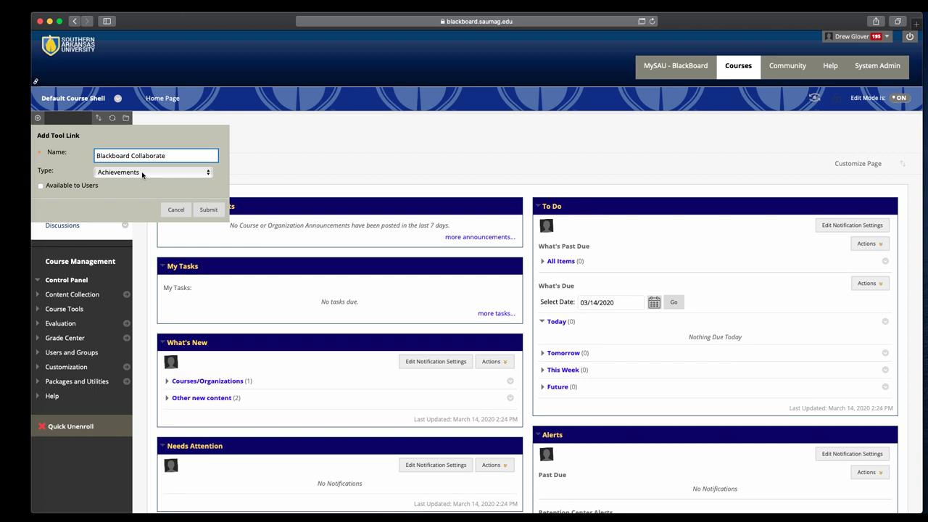
{"action": "left_click", "coordinate": [142, 175]}
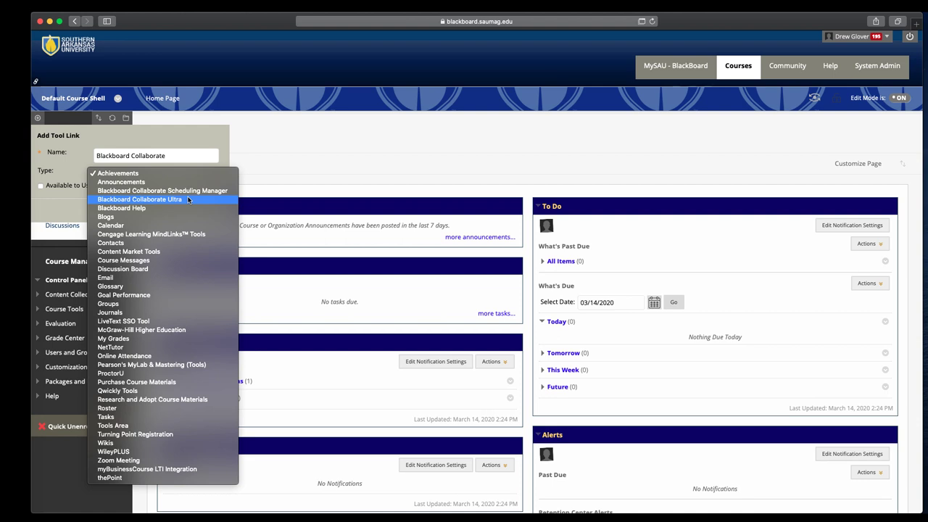
{"action": "left_click", "coordinate": [146, 199]}
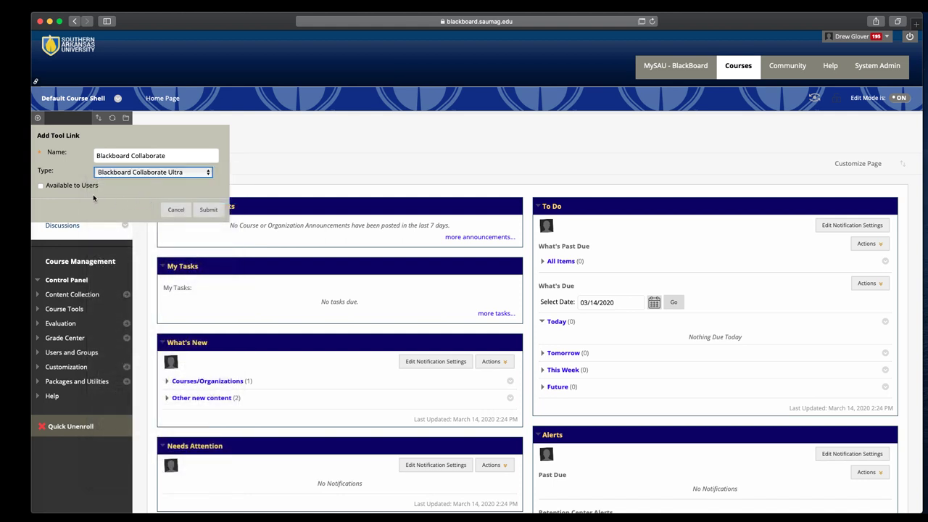
{"action": "left_click", "coordinate": [40, 185]}
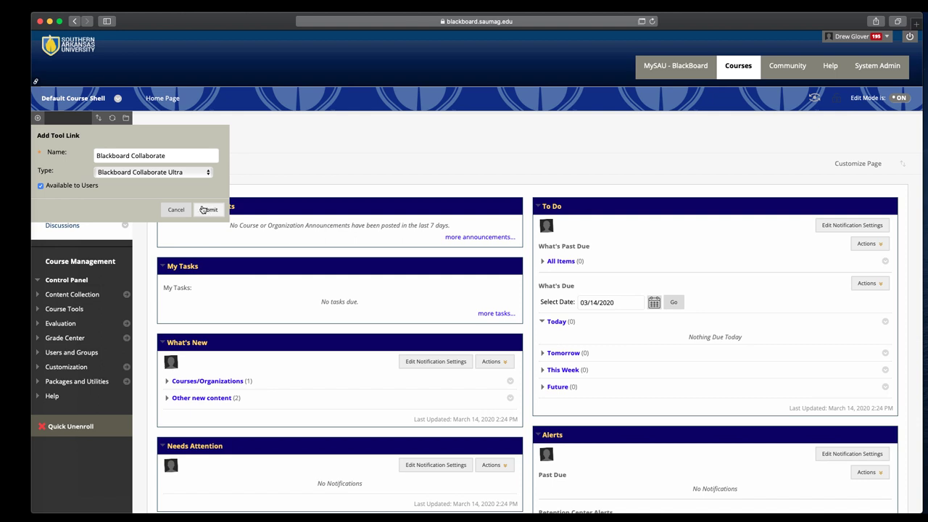
{"action": "left_click", "coordinate": [208, 210]}
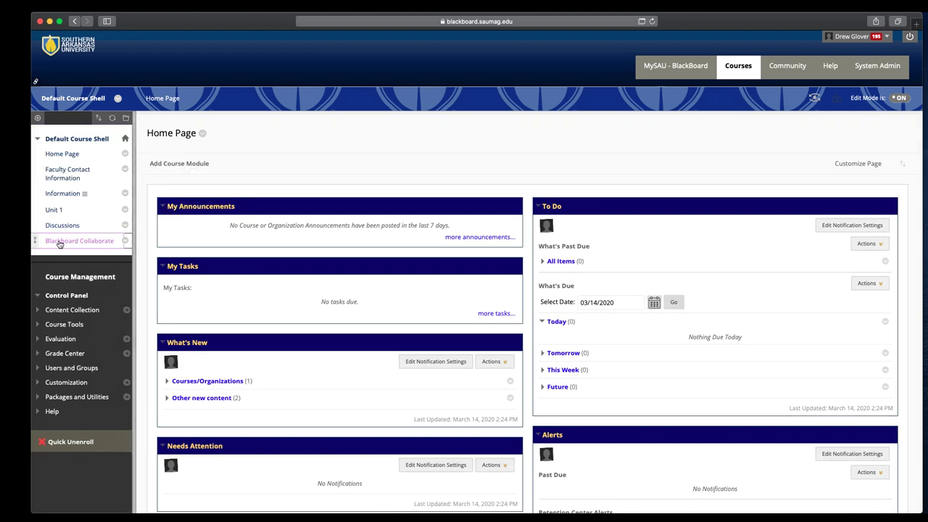
- Open the new Blackboard Collaborate course link and copy the Course Room's guest link
{"action": "left_click", "coordinate": [69, 242]}
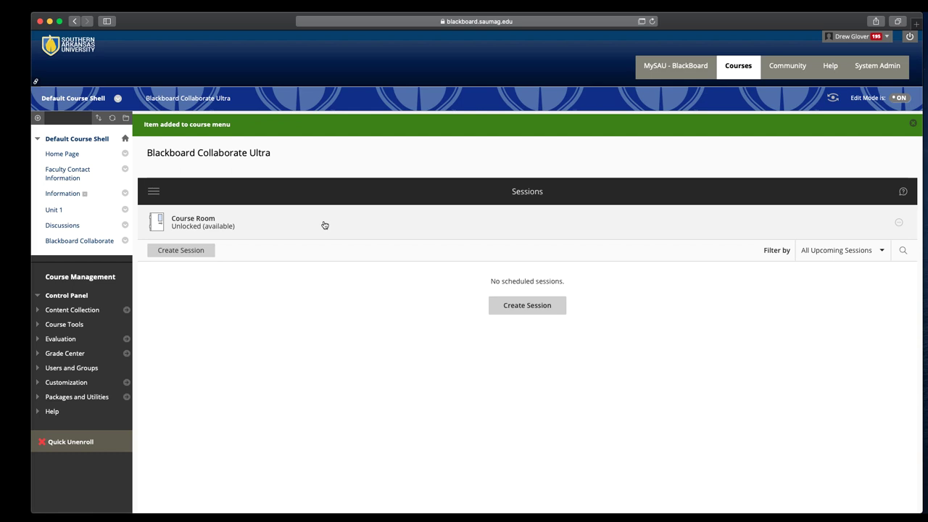
{"action": "left_click", "coordinate": [899, 224]}
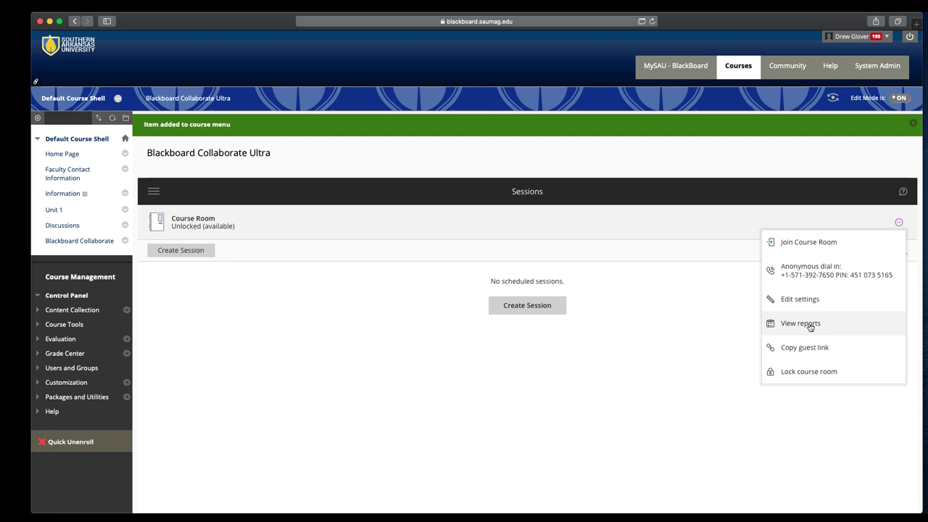
{"action": "left_click", "coordinate": [810, 351]}
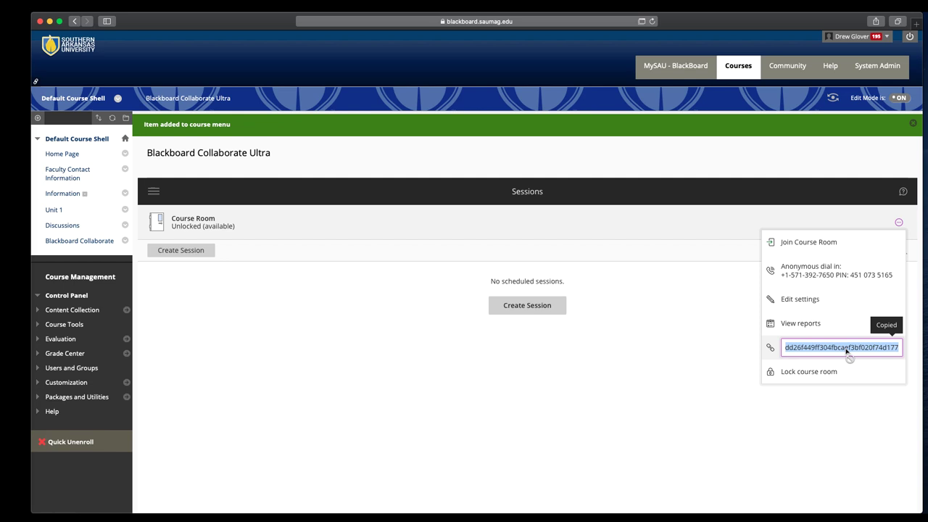
{"action": "left_click", "coordinate": [725, 315]}
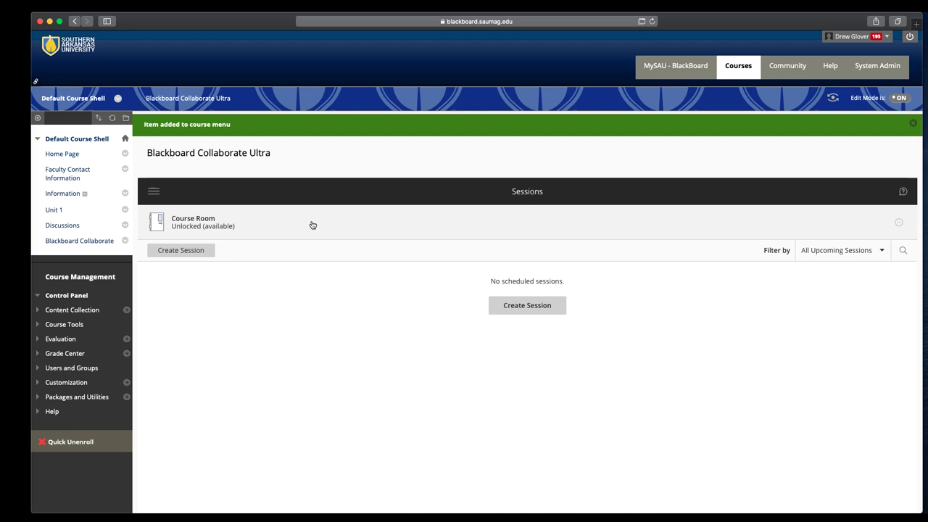
- Review the Course Room's settings for guest access, guest link and attendee permissions, leaving them unedited
{"action": "left_click", "coordinate": [900, 223]}
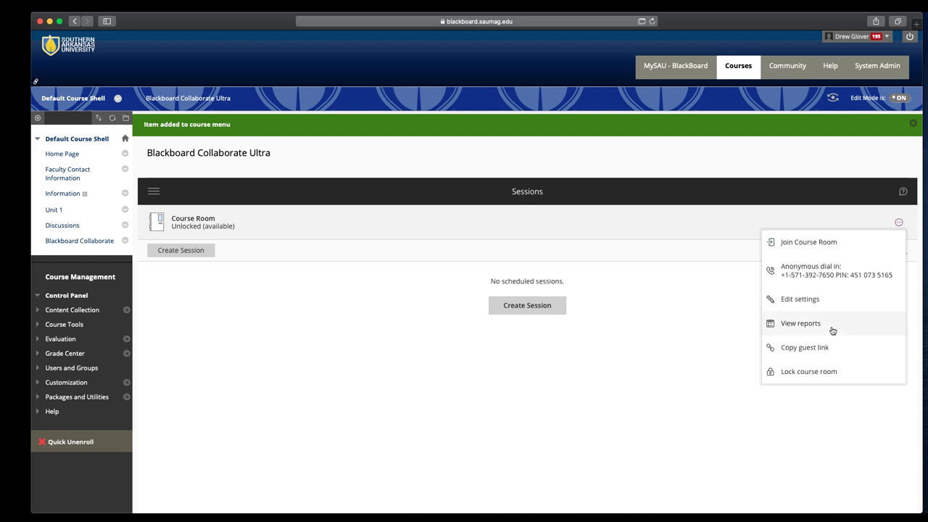
{"action": "left_click", "coordinate": [806, 297]}
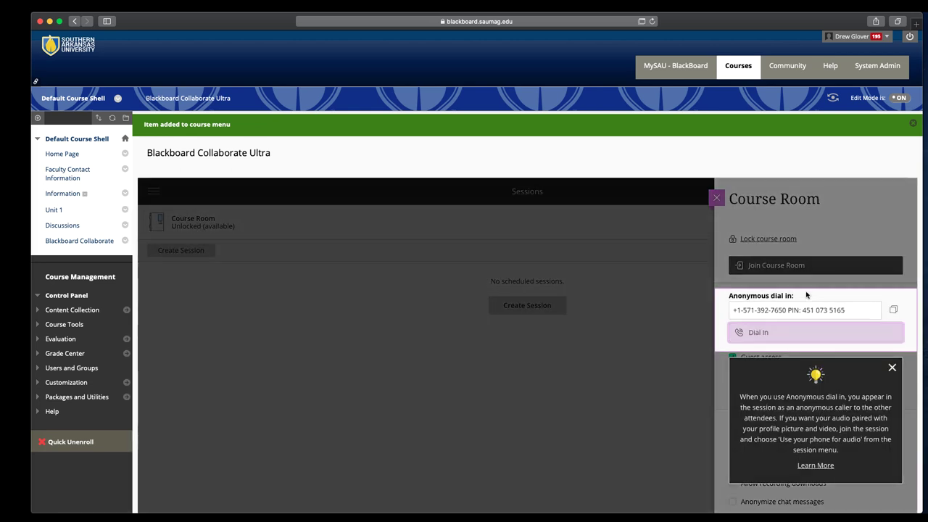
{"action": "left_click", "coordinate": [892, 367]}
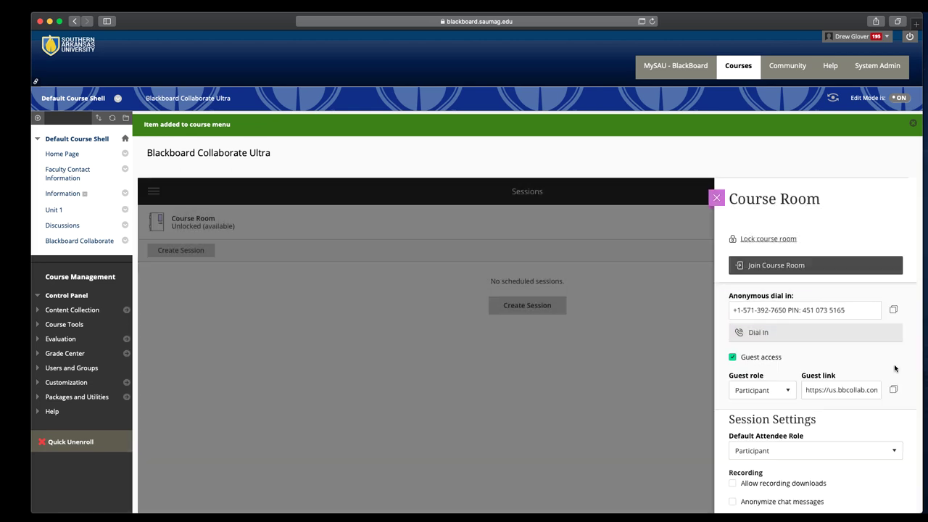
{"action": "scroll", "coordinate": [892, 363], "scroll_direction": "down", "scroll_amount": 2}
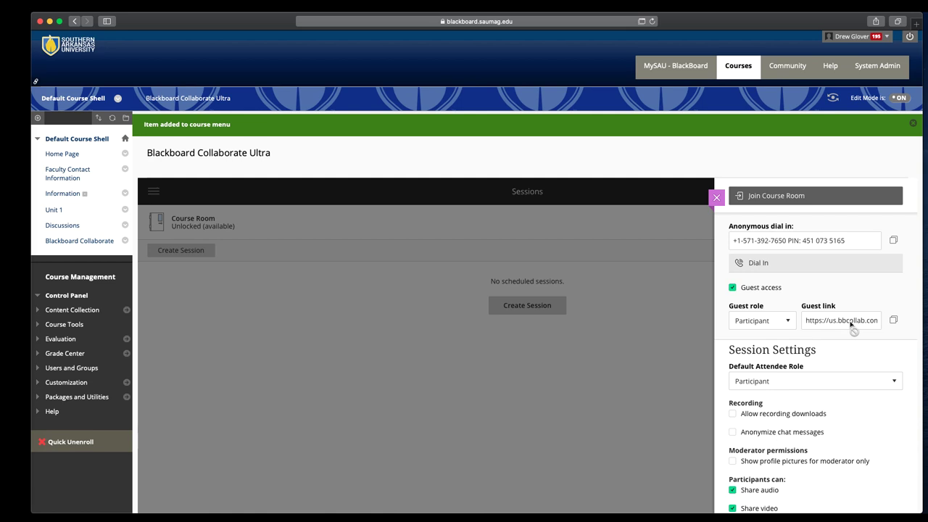
{"action": "left_click", "coordinate": [716, 198]}
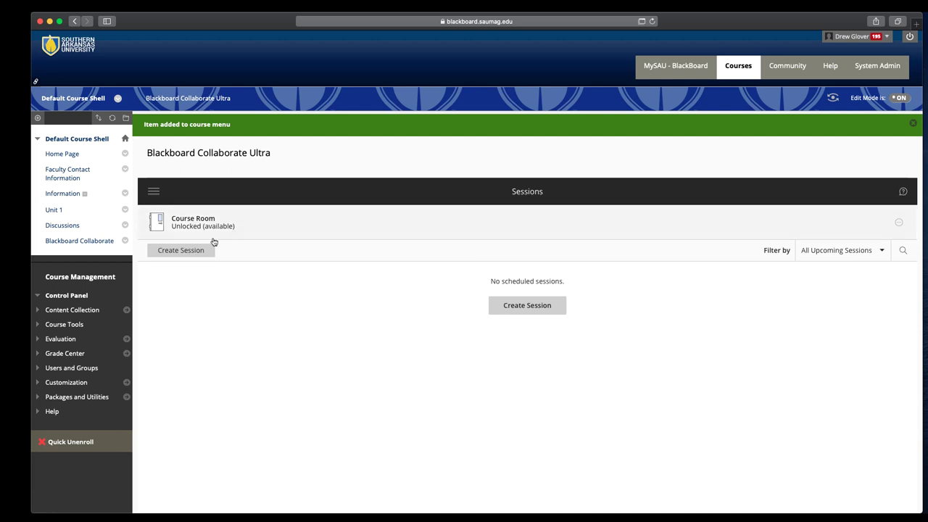
- Create a new session titled with the instructor's first name in possessive form followed by "Recording Space"
{"action": "left_click", "coordinate": [179, 250]}
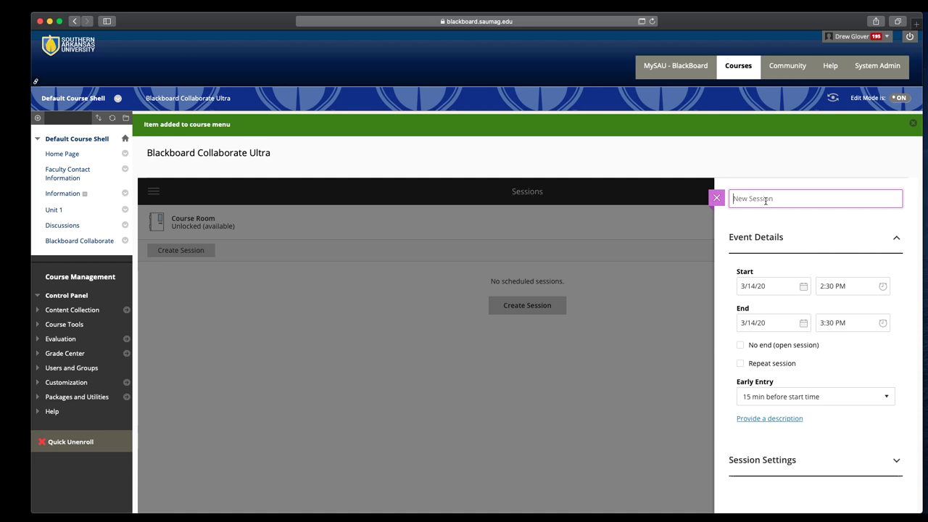
{"action": "type", "text": "Group #1"}
{"action": "key", "text": "super+a"}
{"action": "type", "text": "Drew's Recording Space"}
{"action": "key", "text": "Return"}
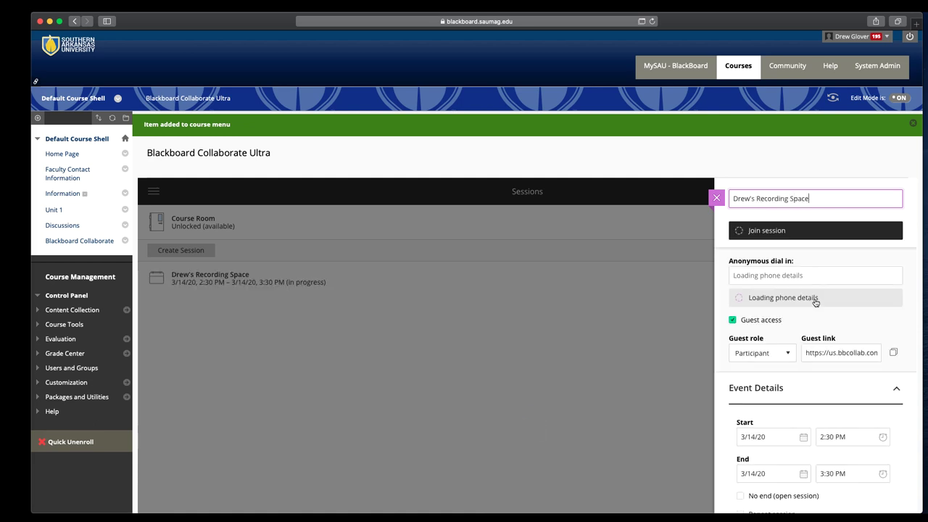
- Make the new session open with no end and turn off its guest access
{"action": "scroll", "coordinate": [811, 350], "scroll_direction": "down", "scroll_amount": 2}
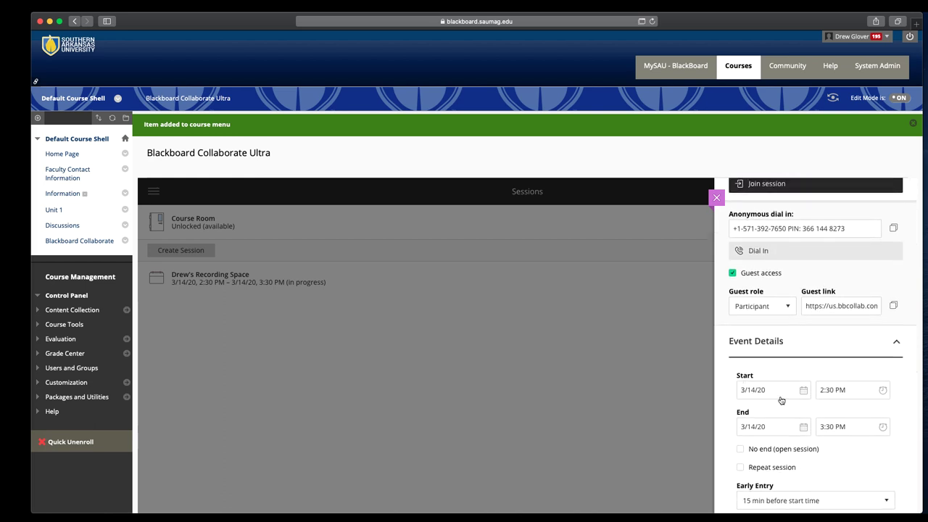
{"action": "left_click", "coordinate": [741, 449]}
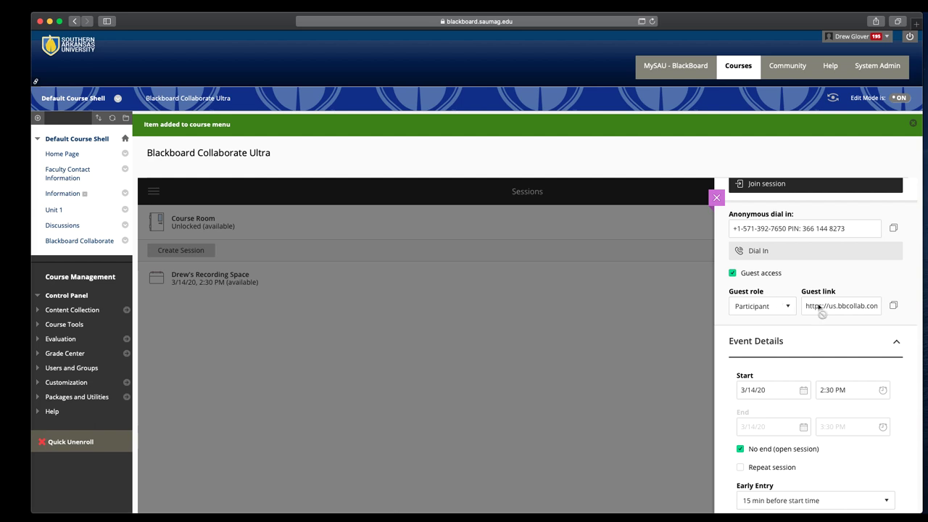
{"action": "left_click", "coordinate": [733, 274]}
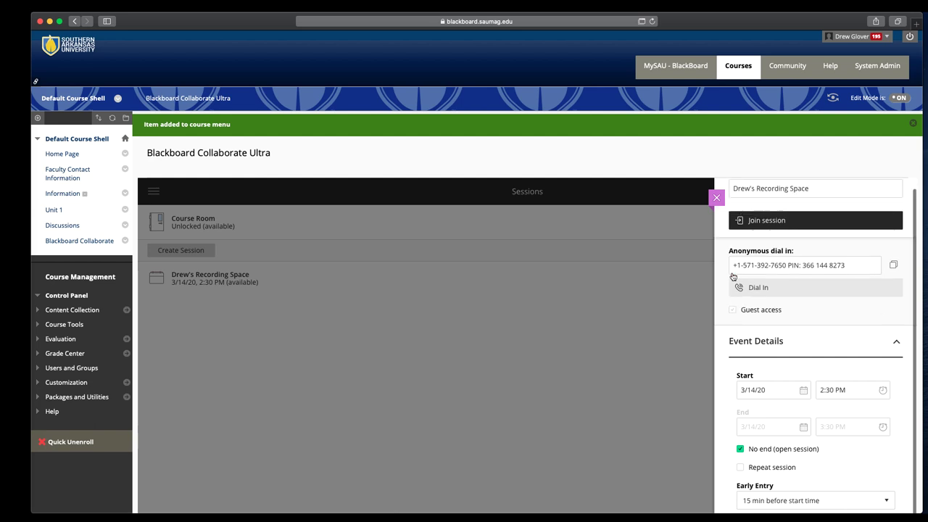
- Set the default attendee role to Moderator in the session settings and save the session
{"action": "scroll", "coordinate": [843, 335], "scroll_direction": "down", "scroll_amount": 4}
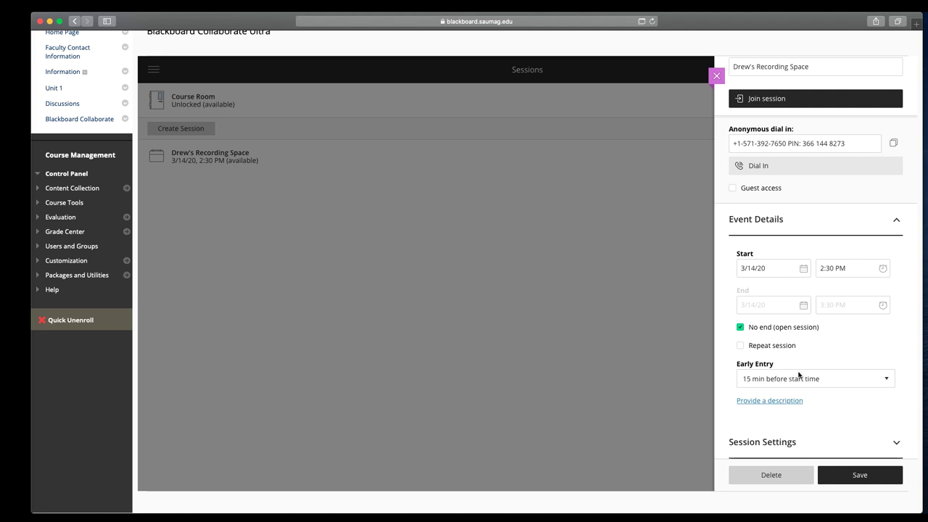
{"action": "scroll", "coordinate": [774, 390], "scroll_direction": "down", "scroll_amount": 1}
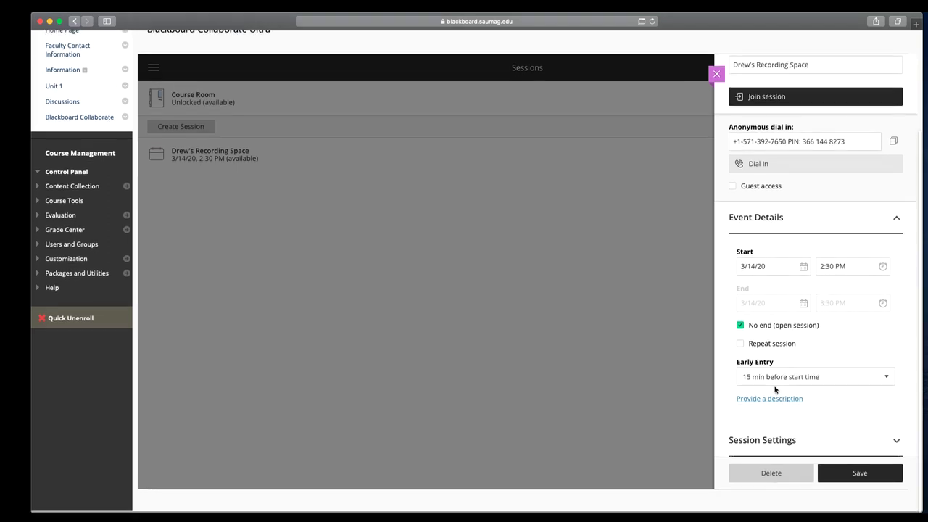
{"action": "left_click", "coordinate": [774, 442]}
{"action": "scroll", "coordinate": [832, 278], "scroll_direction": "down", "scroll_amount": 2}
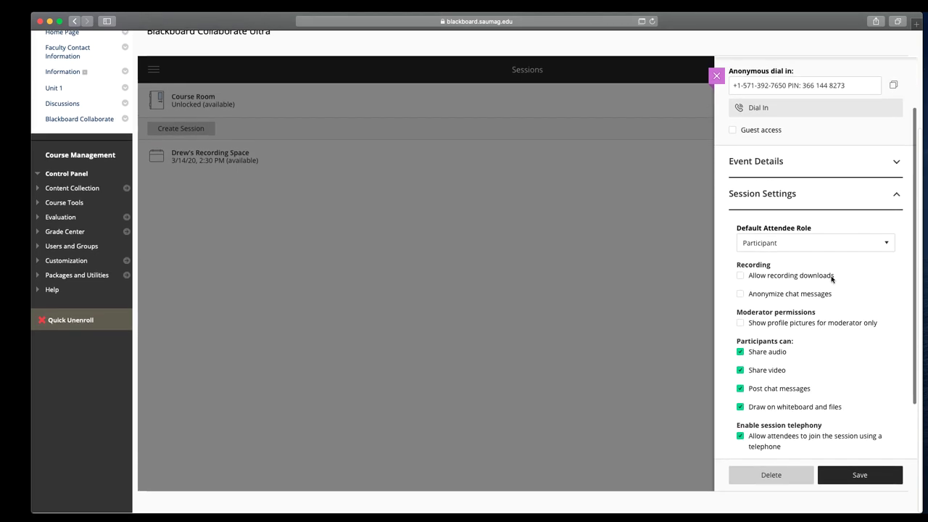
{"action": "left_click", "coordinate": [785, 245]}
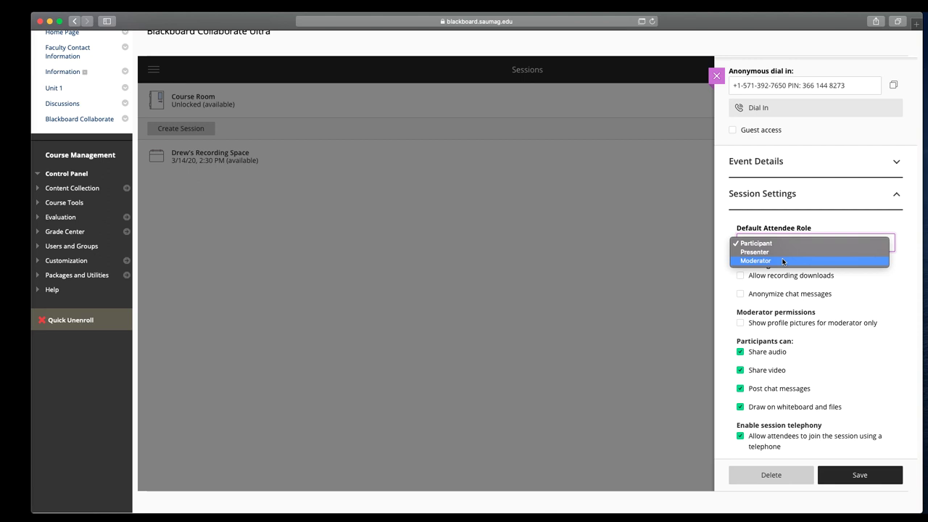
{"action": "left_click", "coordinate": [783, 261]}
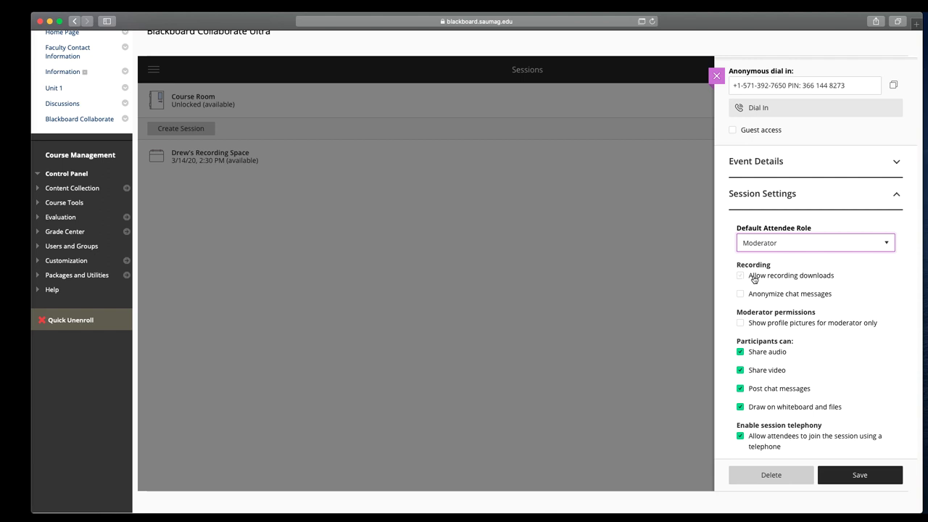
{"action": "scroll", "coordinate": [754, 280], "scroll_direction": "down", "scroll_amount": 2}
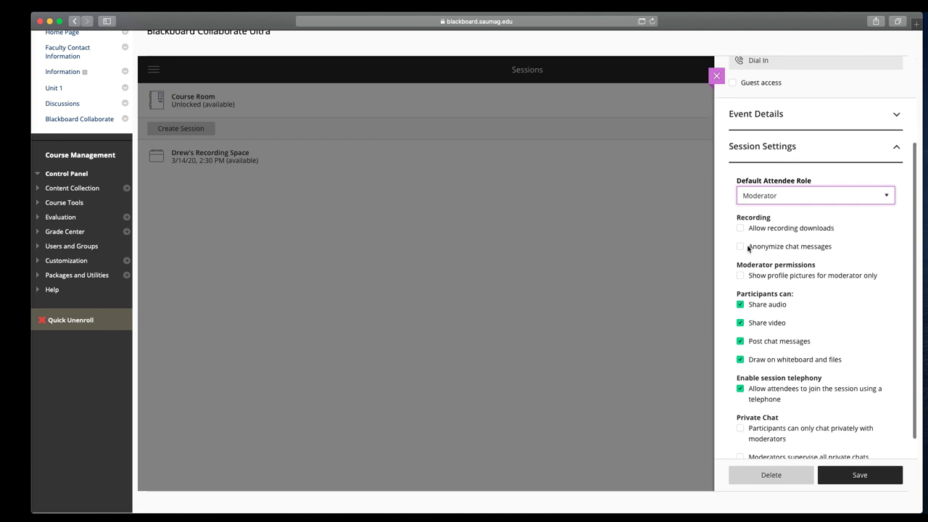
{"action": "left_click", "coordinate": [748, 248]}
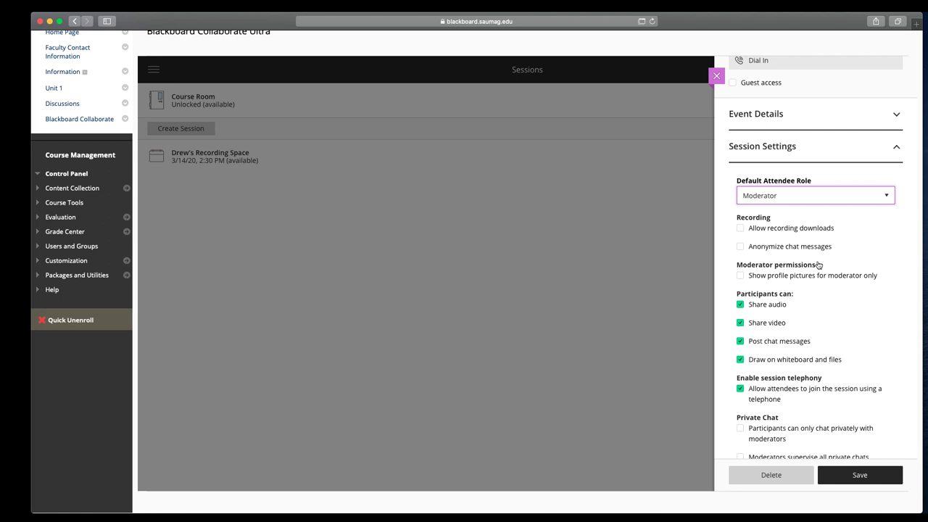
{"action": "scroll", "coordinate": [794, 304], "scroll_direction": "up", "scroll_amount": 1}
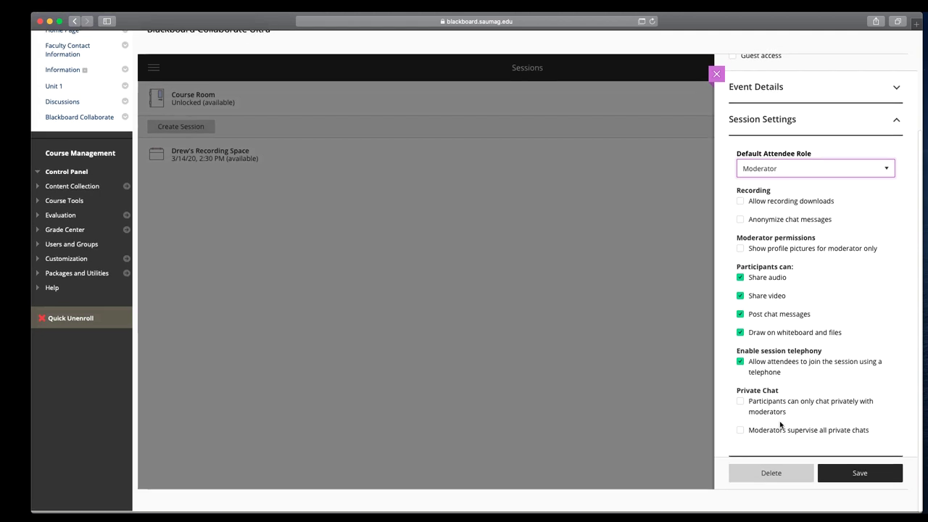
{"action": "left_click", "coordinate": [861, 475]}
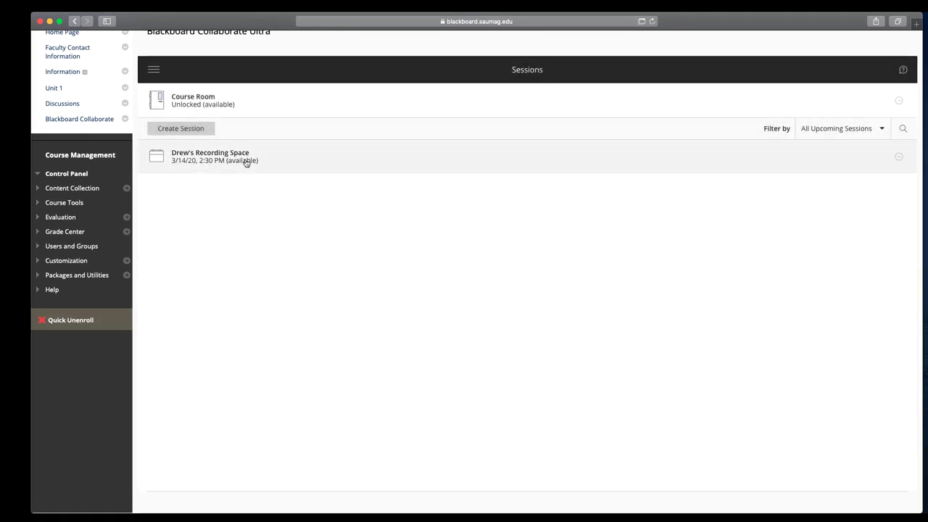
{"action": "scroll", "coordinate": [456, 301], "scroll_direction": "up", "scroll_amount": 1}
{"action": "scroll", "coordinate": [456, 302], "scroll_direction": "up", "scroll_amount": 3}
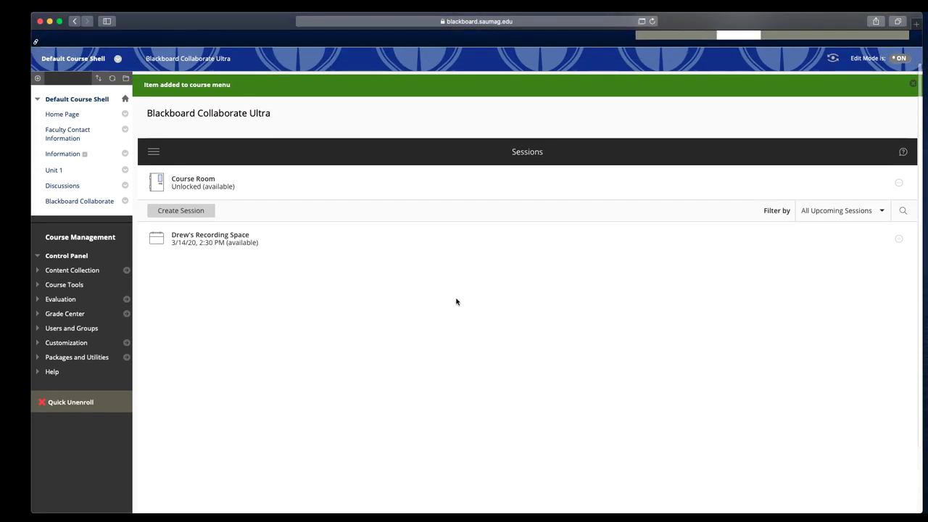